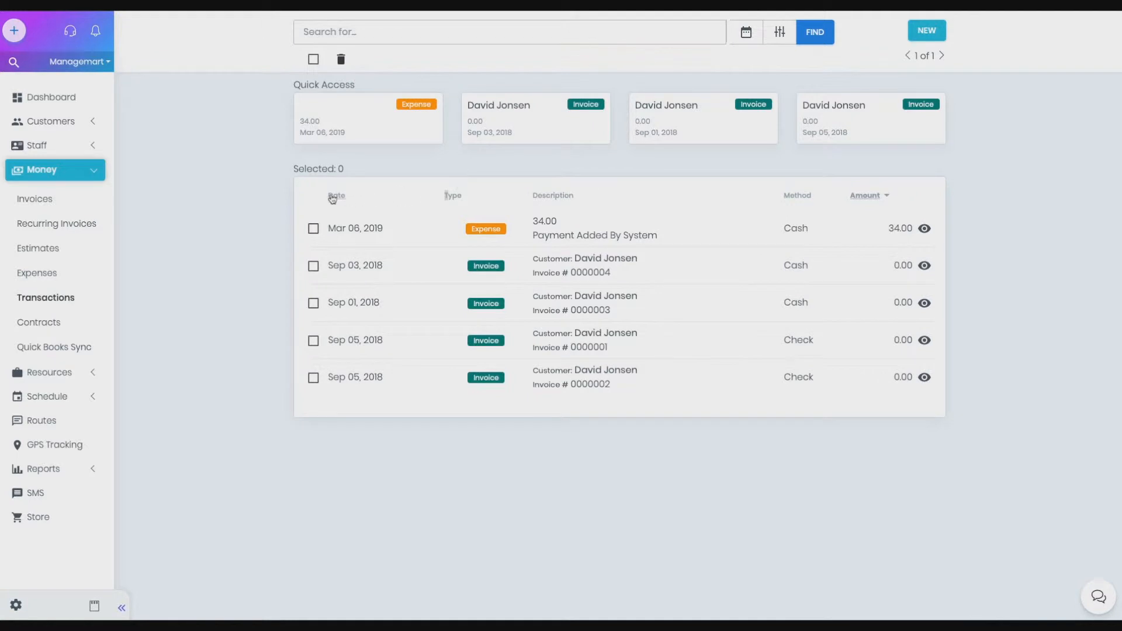
Step: Sort the transactions list by description, by payment method, and finally by amount
left_click(565, 200)
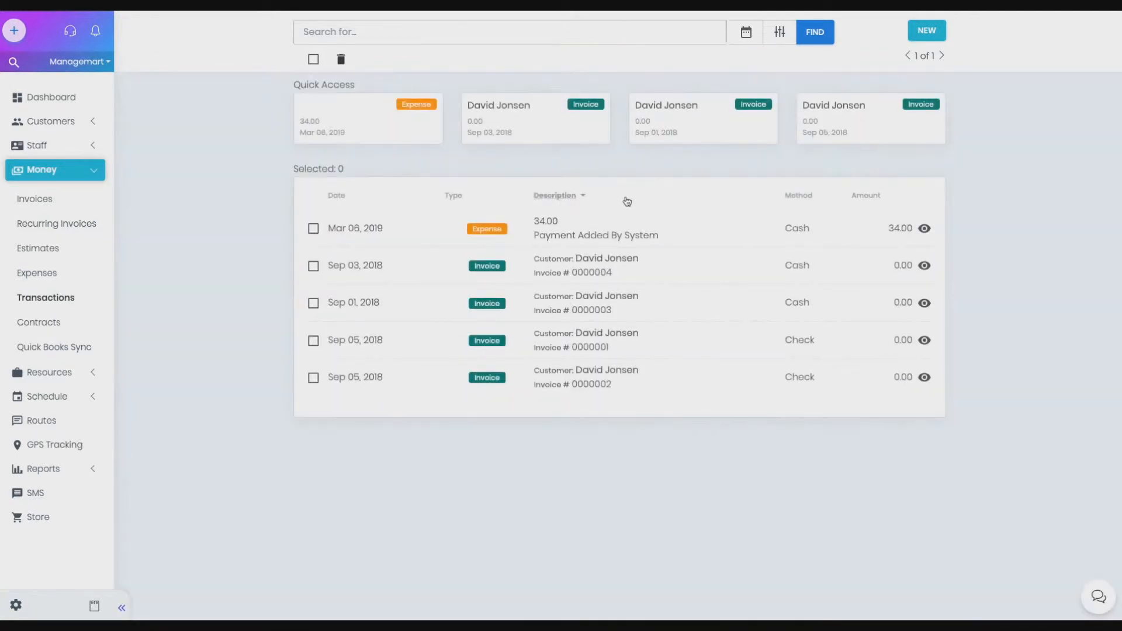
left_click(790, 197)
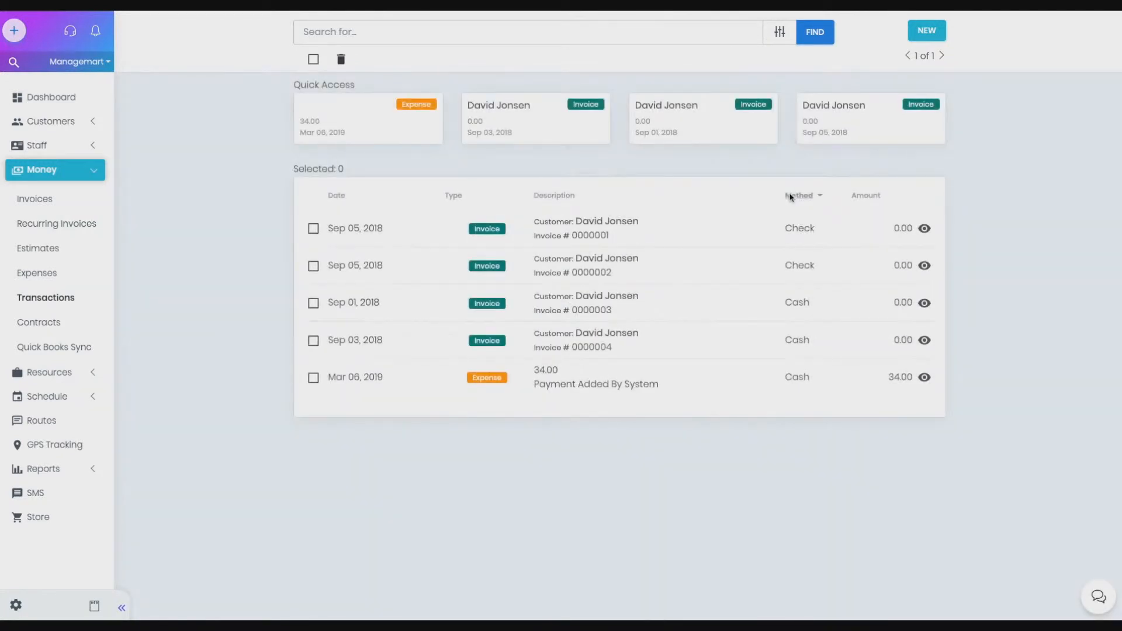
left_click(859, 196)
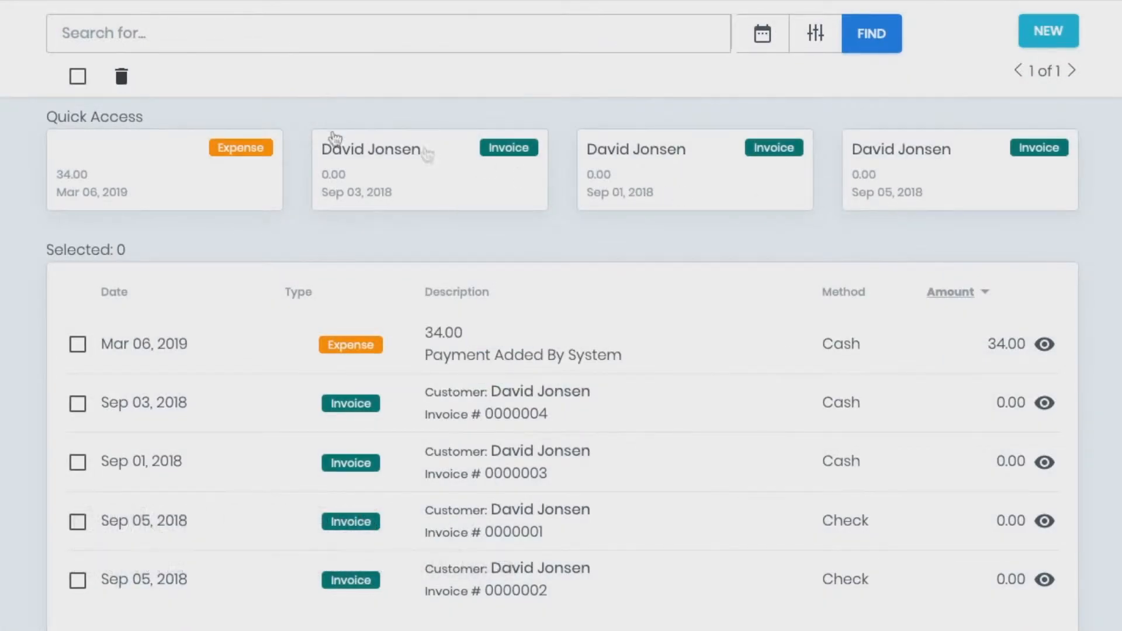
left_click_drag(149, 113, 46, 116)
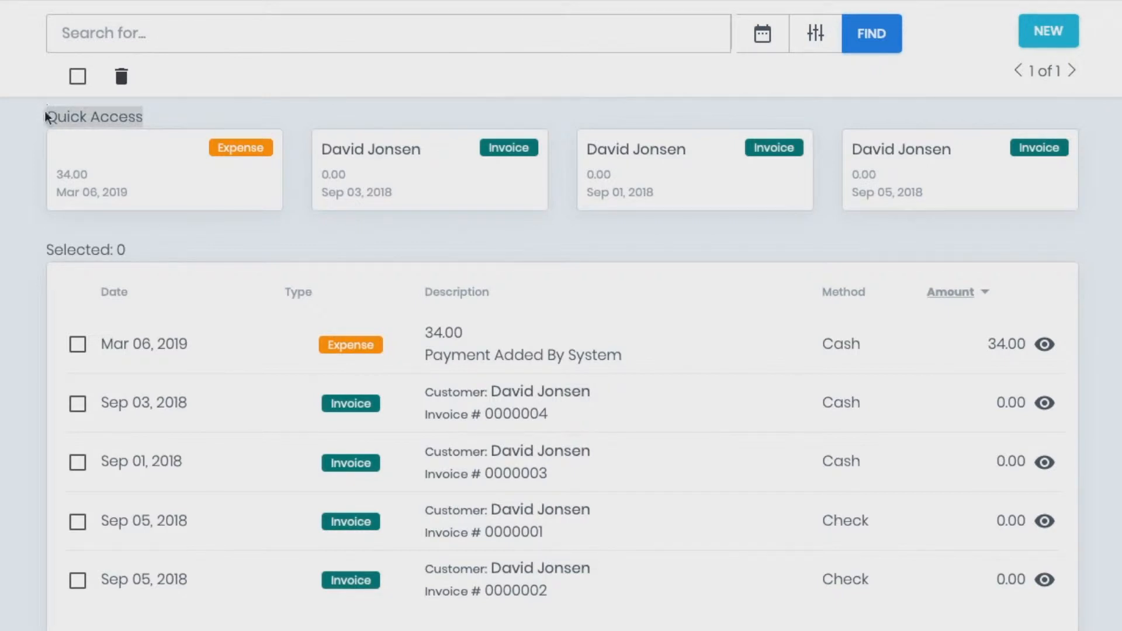
left_click(46, 116)
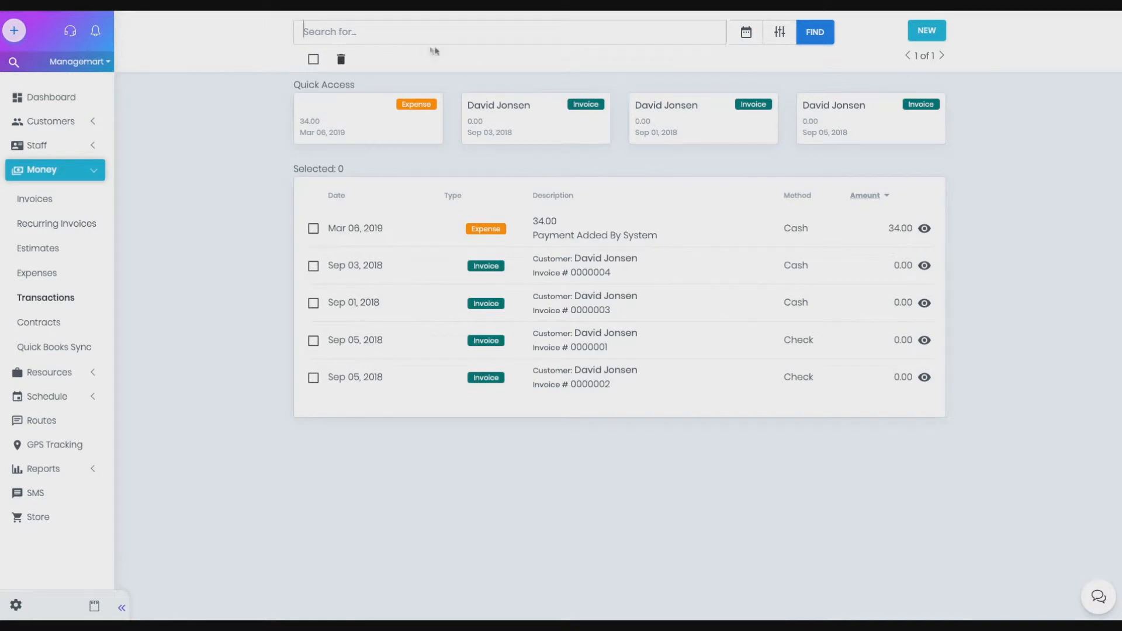
Step: Search the transactions for the customer's first name and clear the search
left_click(369, 37)
type("David")
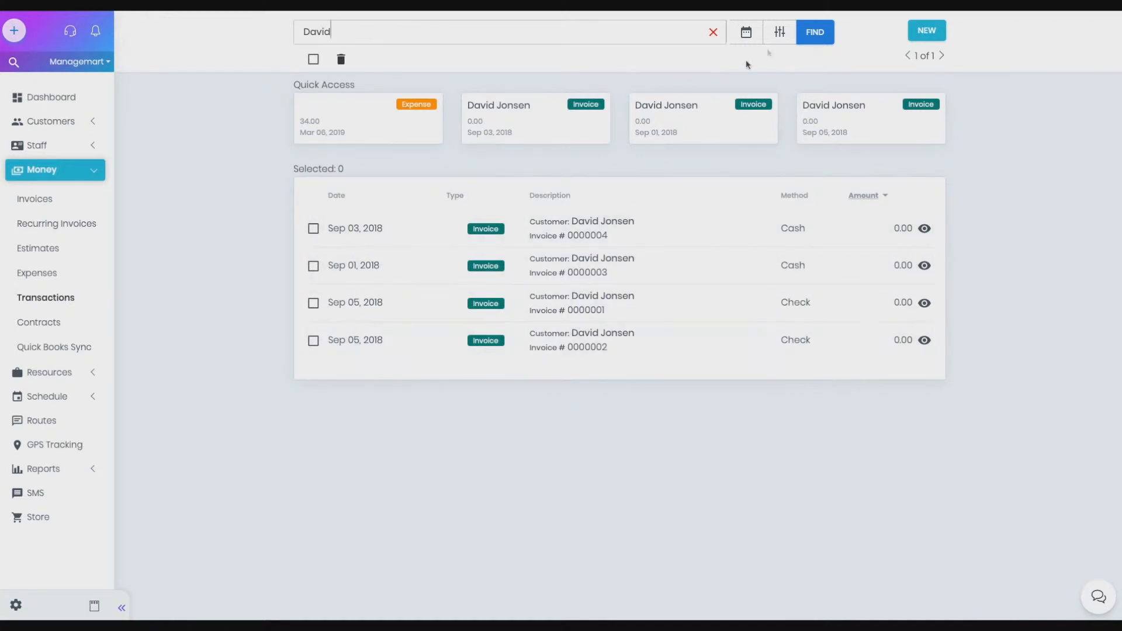
left_click(713, 34)
Step: Filter the transactions by the Cash payment method and clear the filter again
left_click(779, 33)
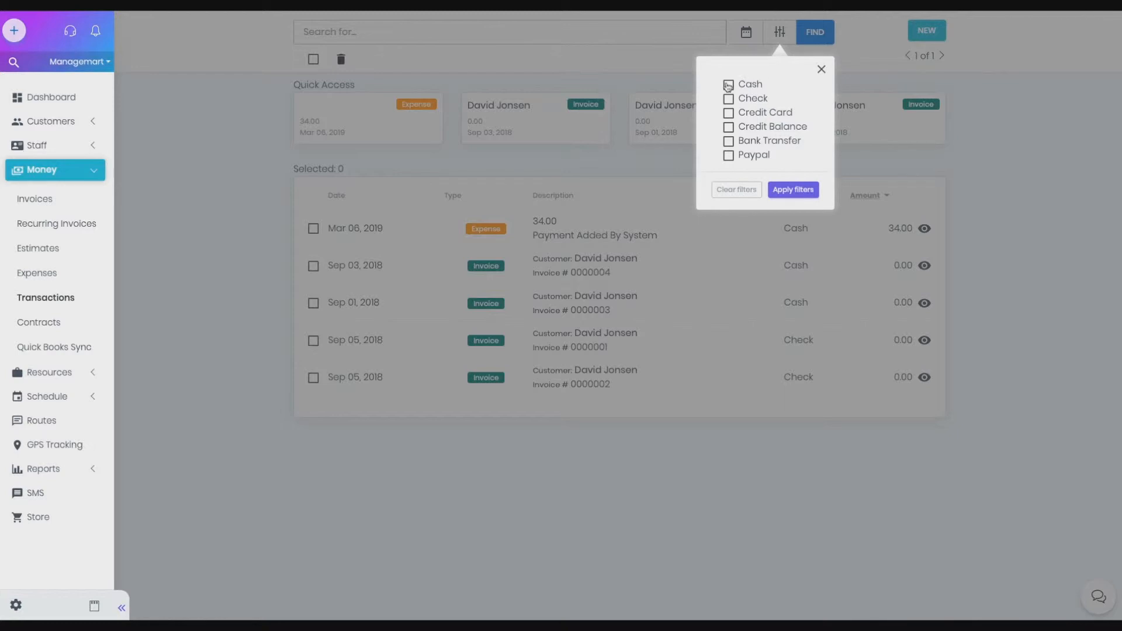
left_click(729, 85)
left_click(793, 190)
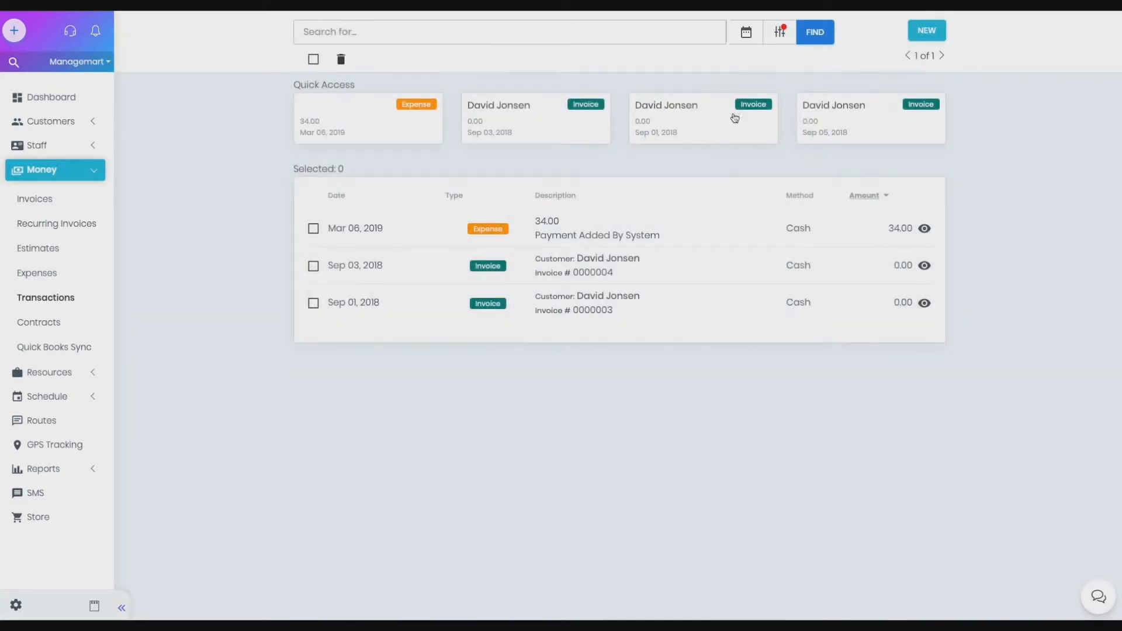
left_click(779, 32)
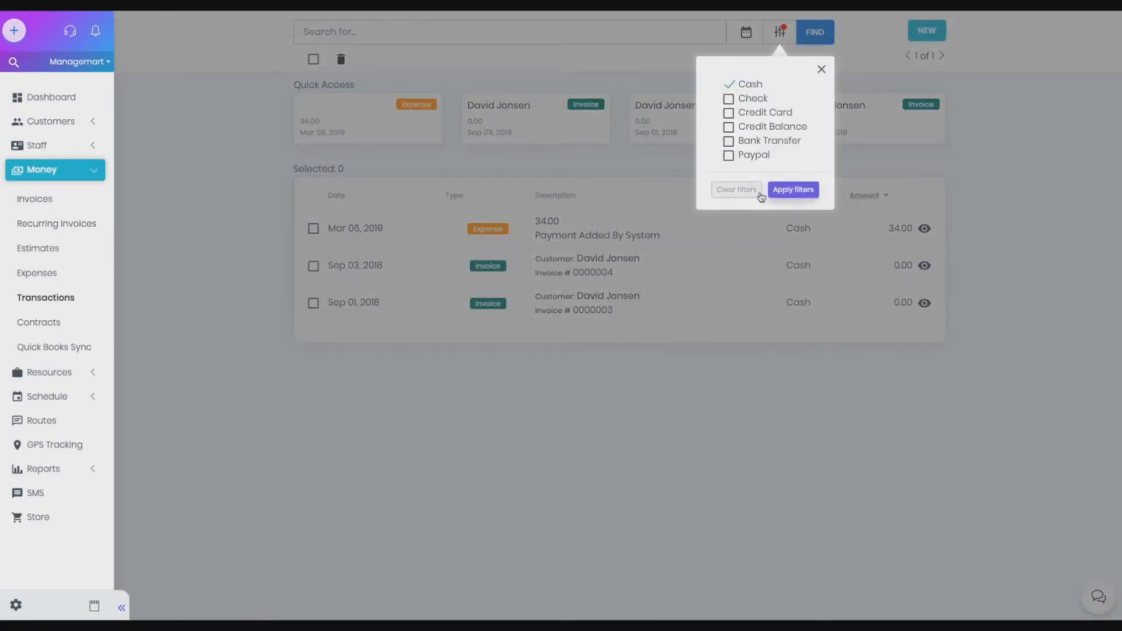
left_click(741, 191)
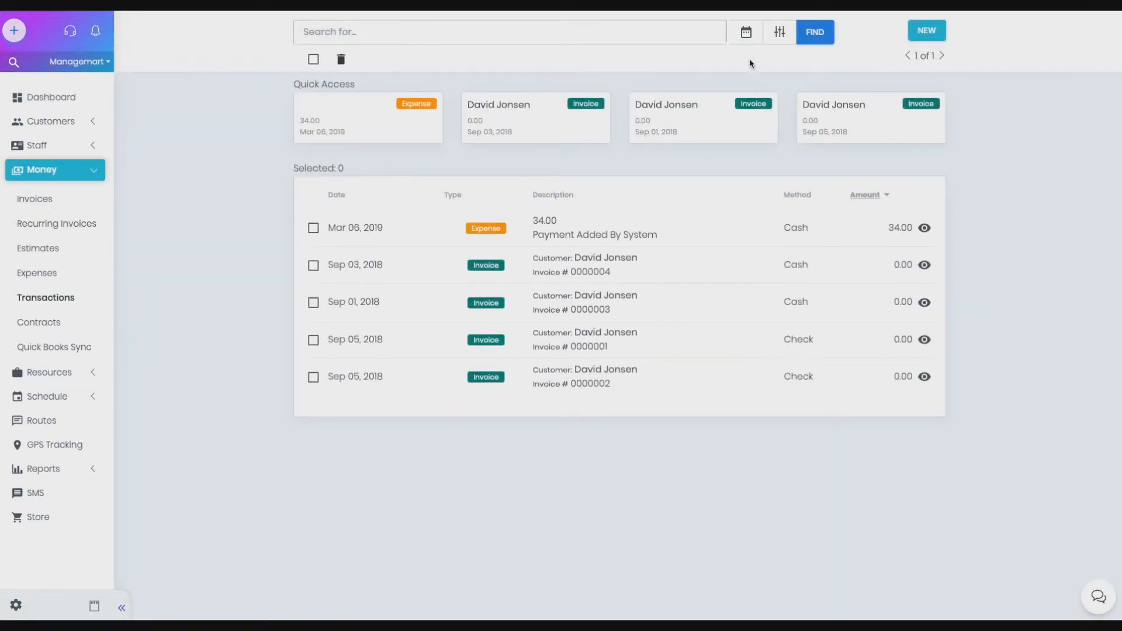
Step: Filter the transactions to the date range Mar 01 to Mar 16, 2019, and remove the date filter again
left_click(746, 34)
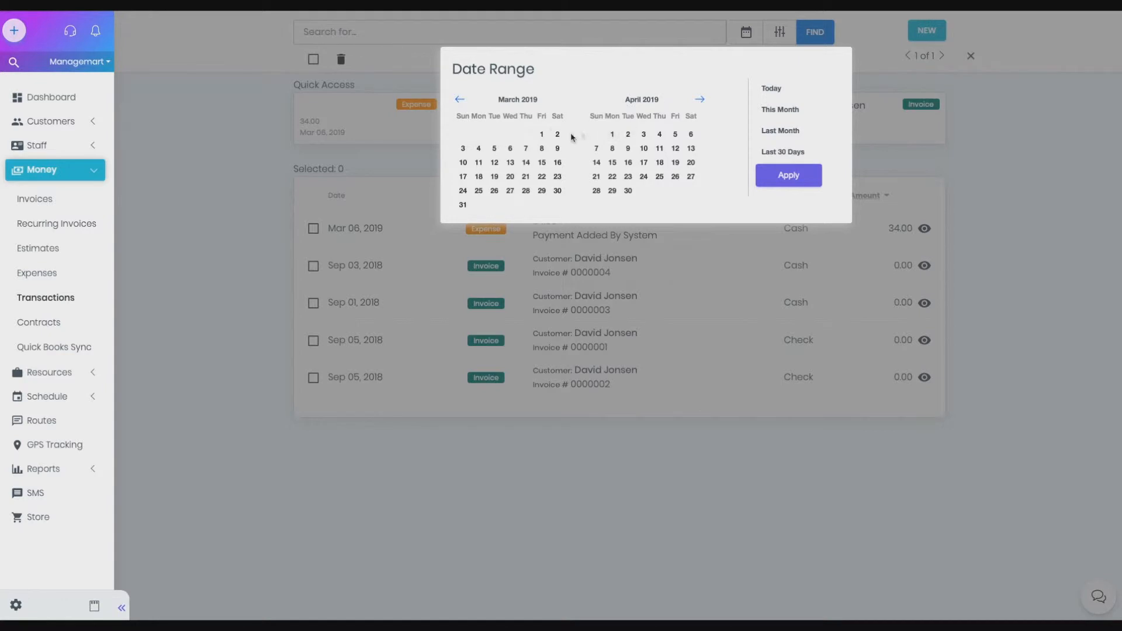
left_click(542, 136)
left_click(557, 163)
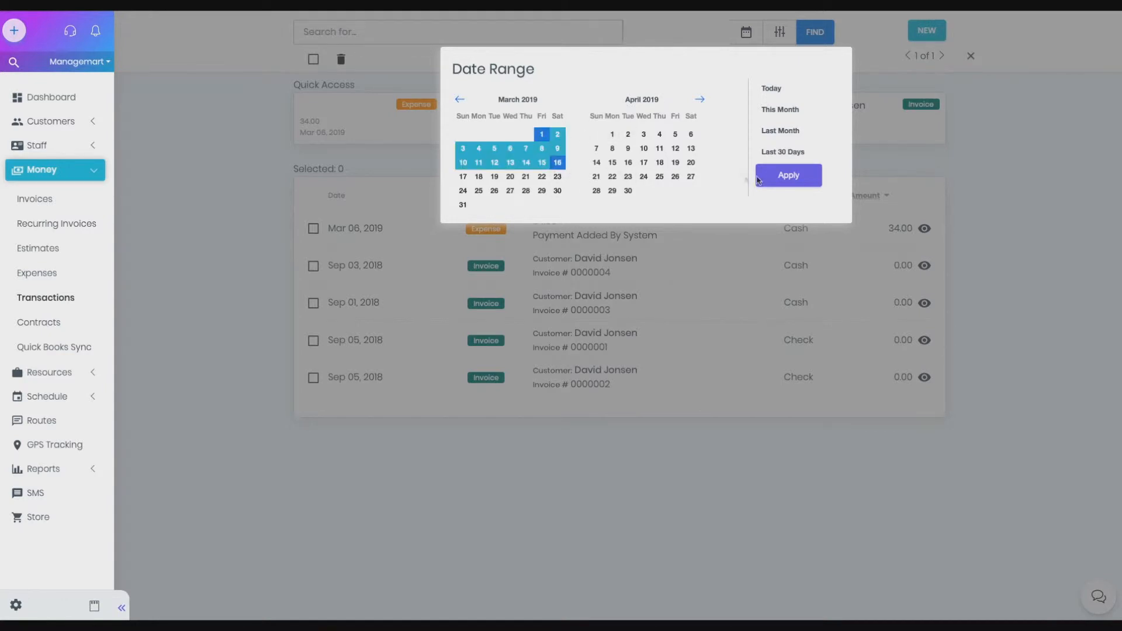
left_click(786, 176)
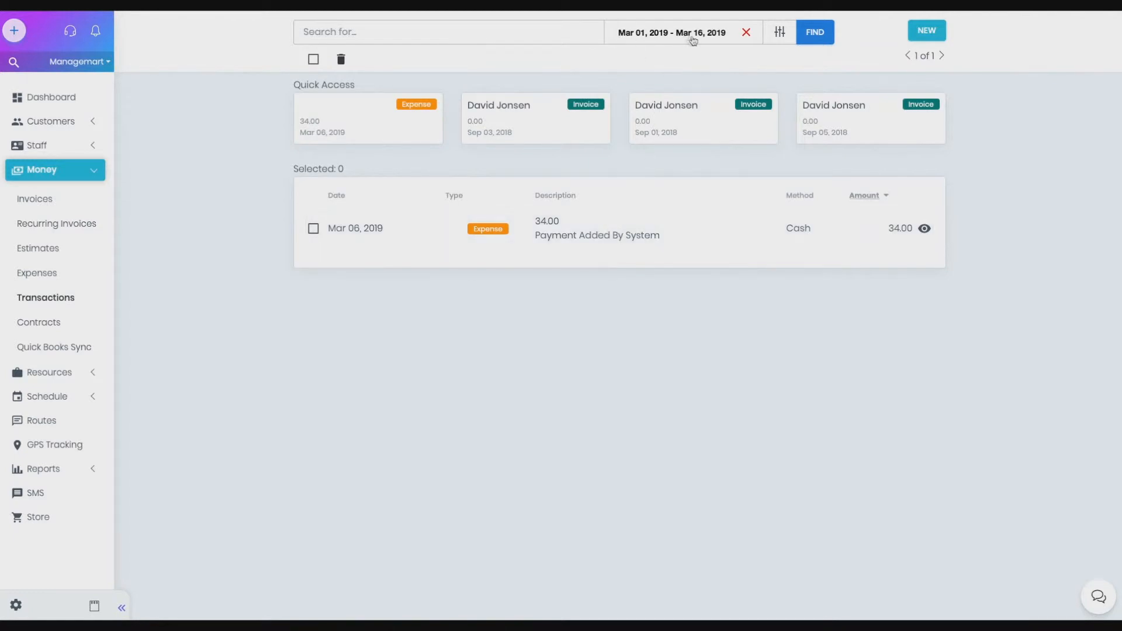
left_click(748, 35)
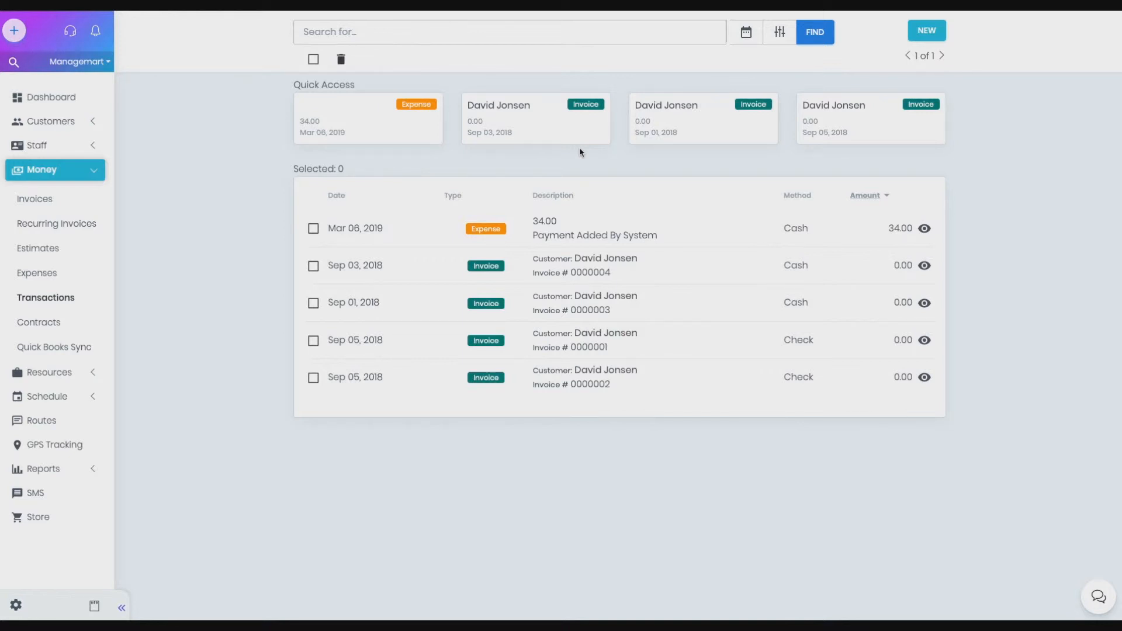
Step: Start a new transaction, choose the customer, and set the date to Mar 14, 2019
left_click(919, 40)
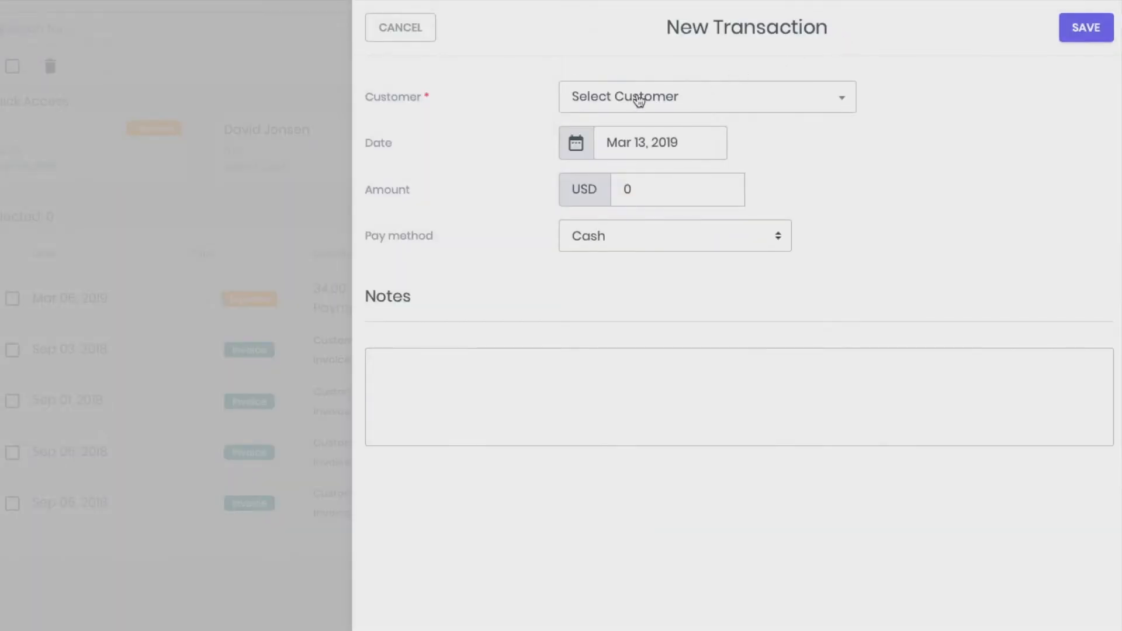
left_click(639, 100)
left_click(617, 187)
left_click(606, 144)
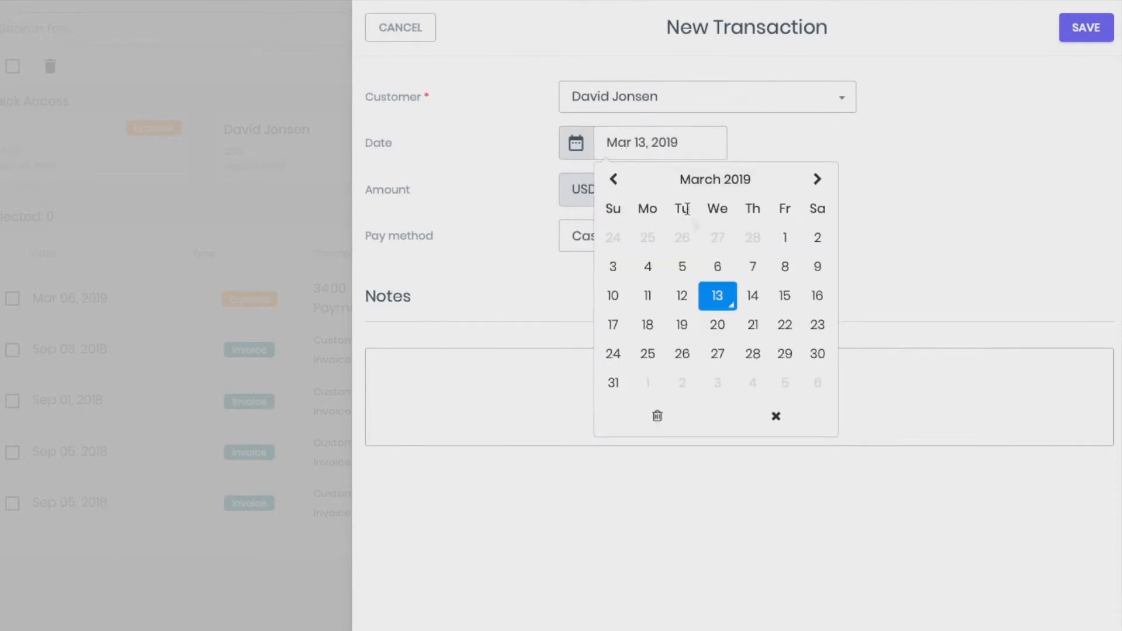
left_click(754, 297)
Step: Set the new transaction's amount to 38 USD with Cash as pay method, add the note "pay", and save it
left_click(651, 191)
key("BackSpace")
type("38")
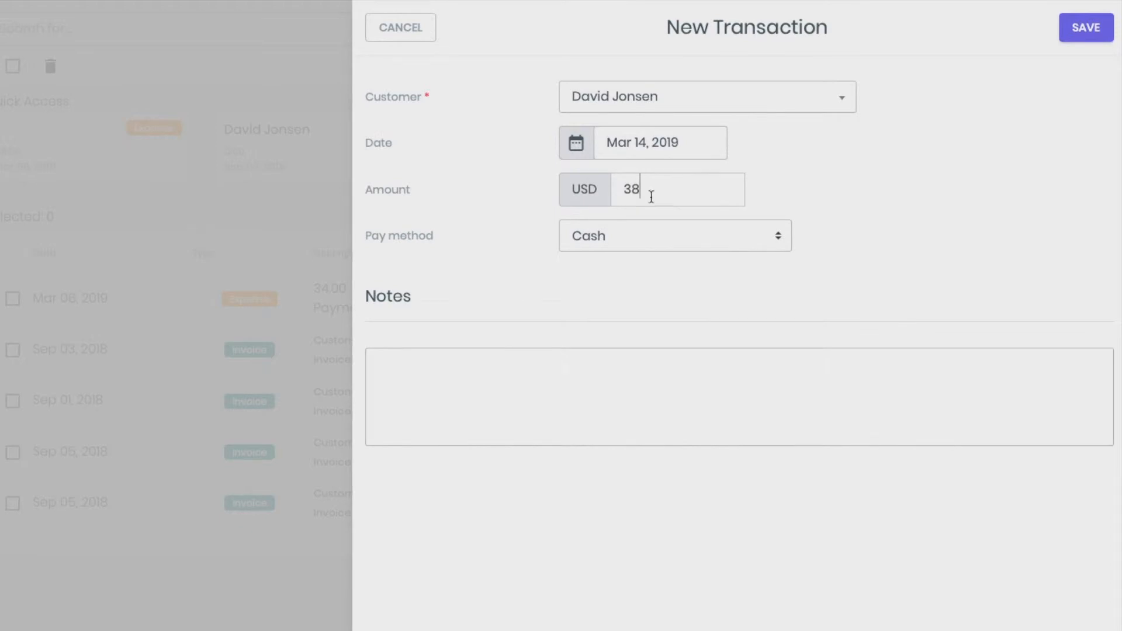
left_click(613, 239)
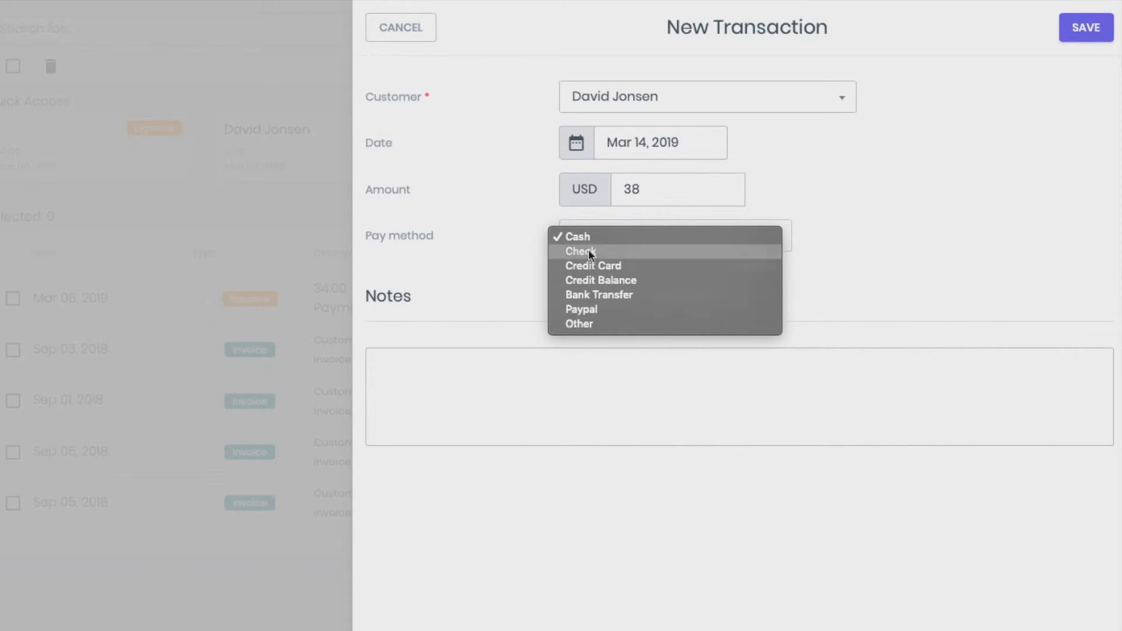
left_click(589, 237)
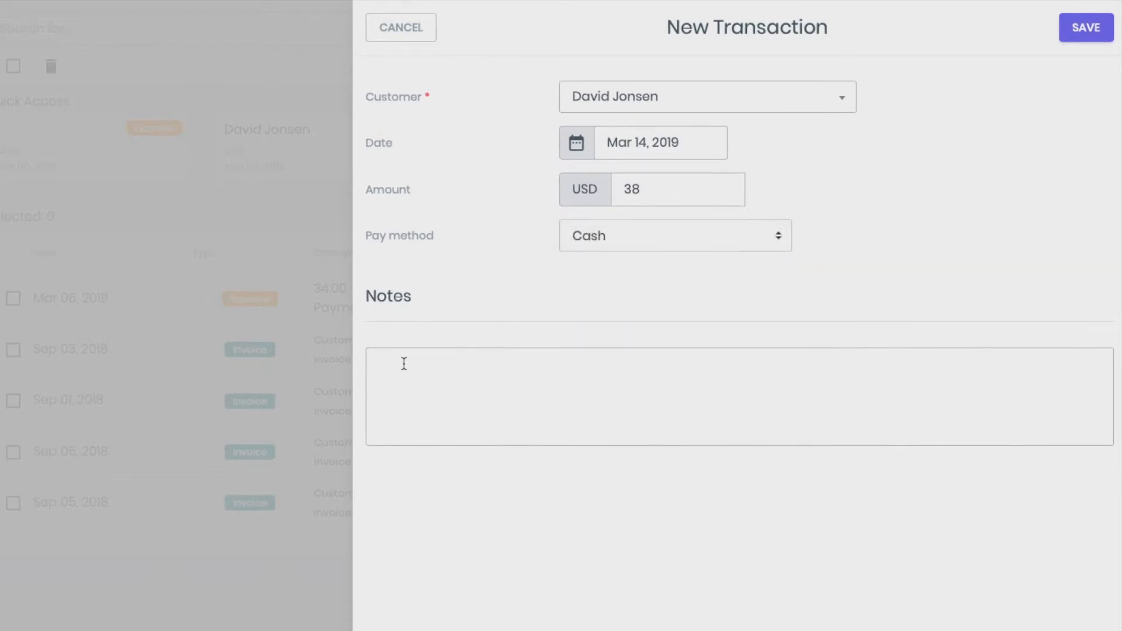
type("pay")
left_click(1090, 30)
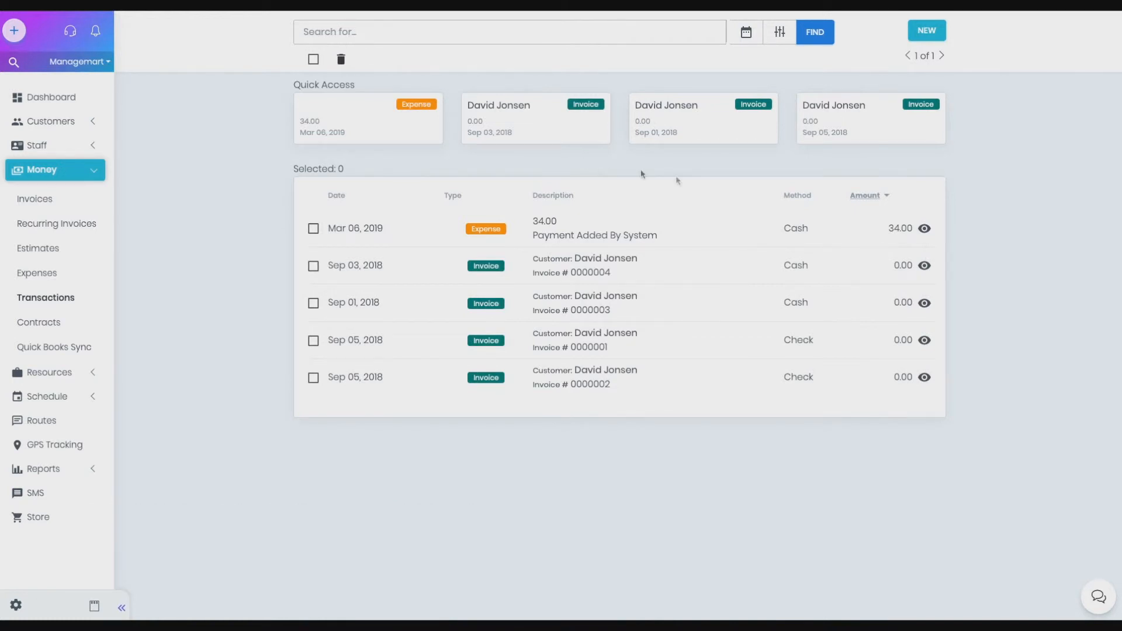
Step: Update the 34.00 expense payment with the date Mar 14, 2019 and the pay method Check
left_click(928, 232)
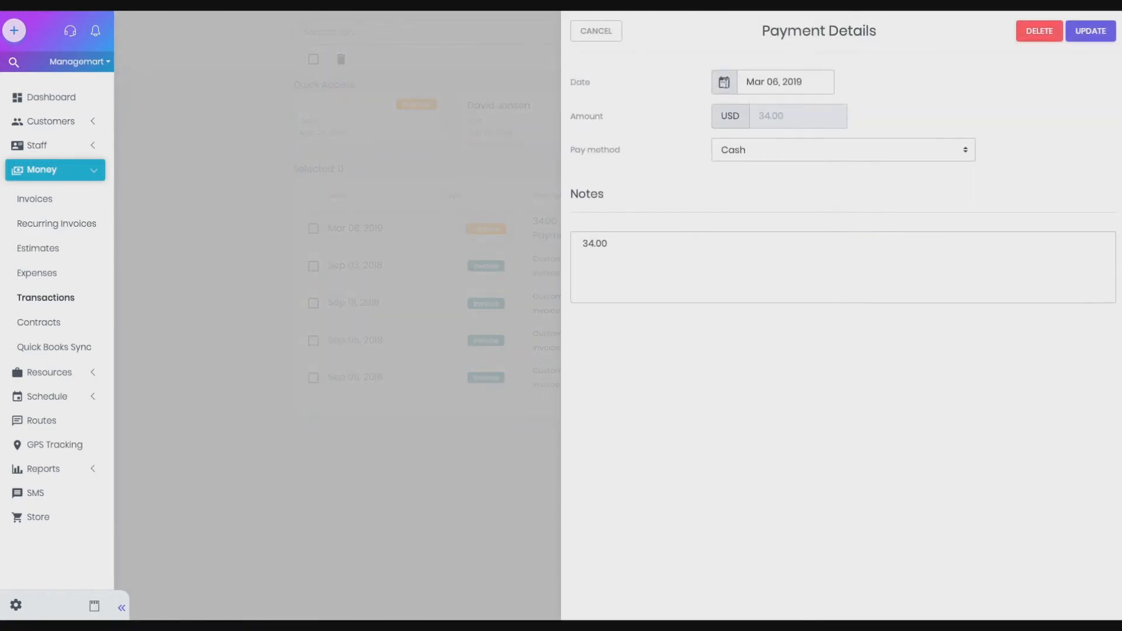
left_click(752, 83)
left_click(849, 193)
left_click(793, 153)
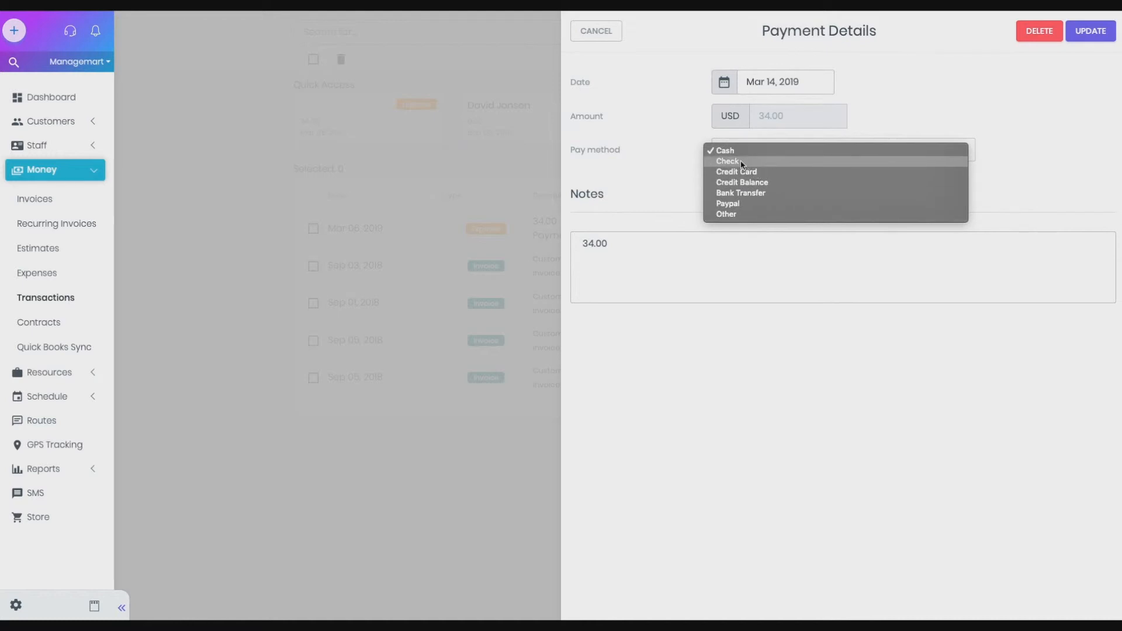
left_click(741, 161)
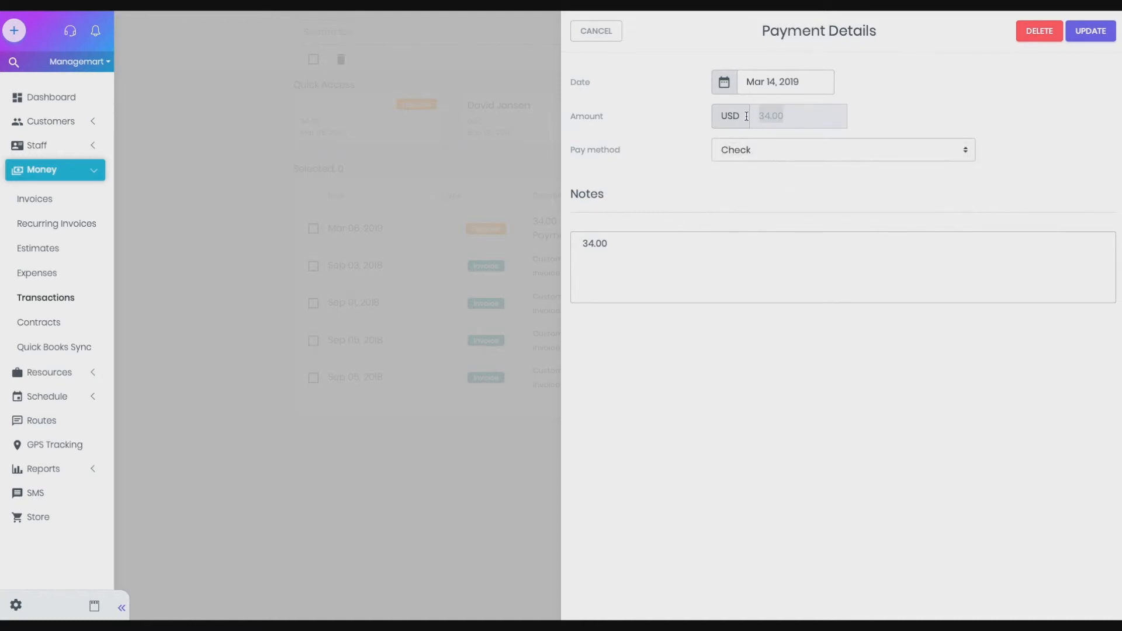
left_click(1091, 31)
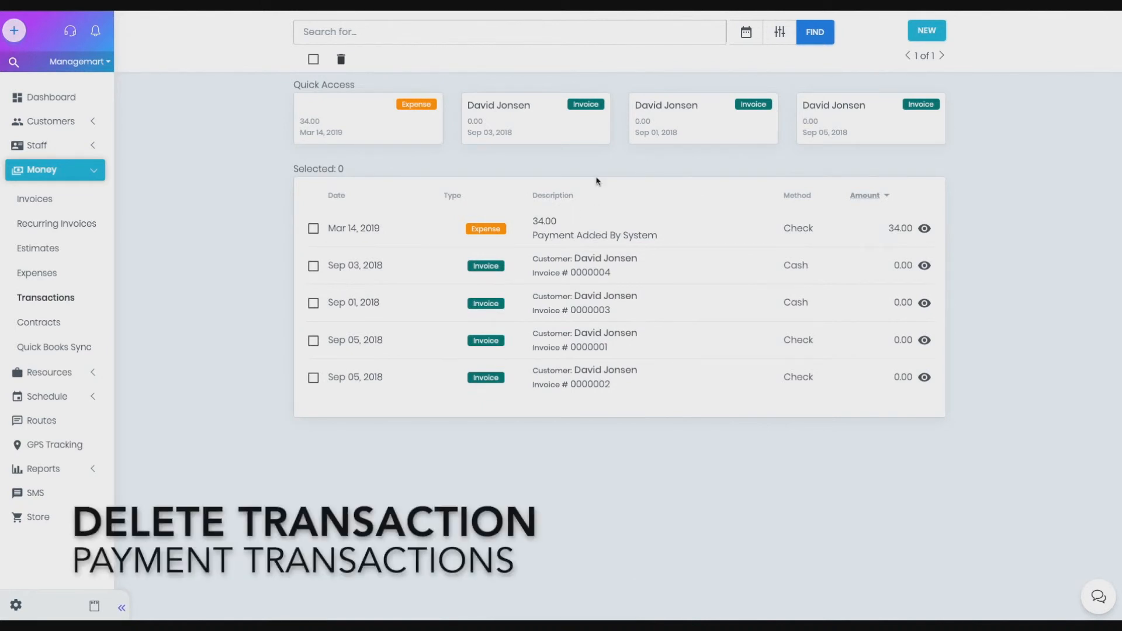
Step: Select the 34.00 expense in the transactions list and delete it, confirming the deletion
left_click(313, 228)
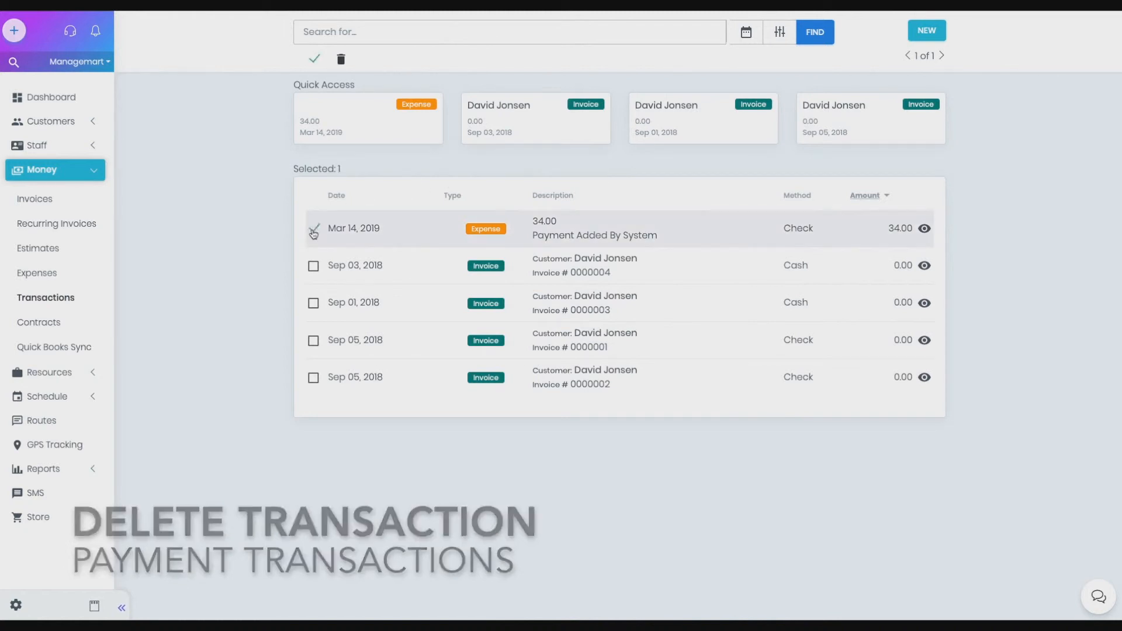
left_click(341, 58)
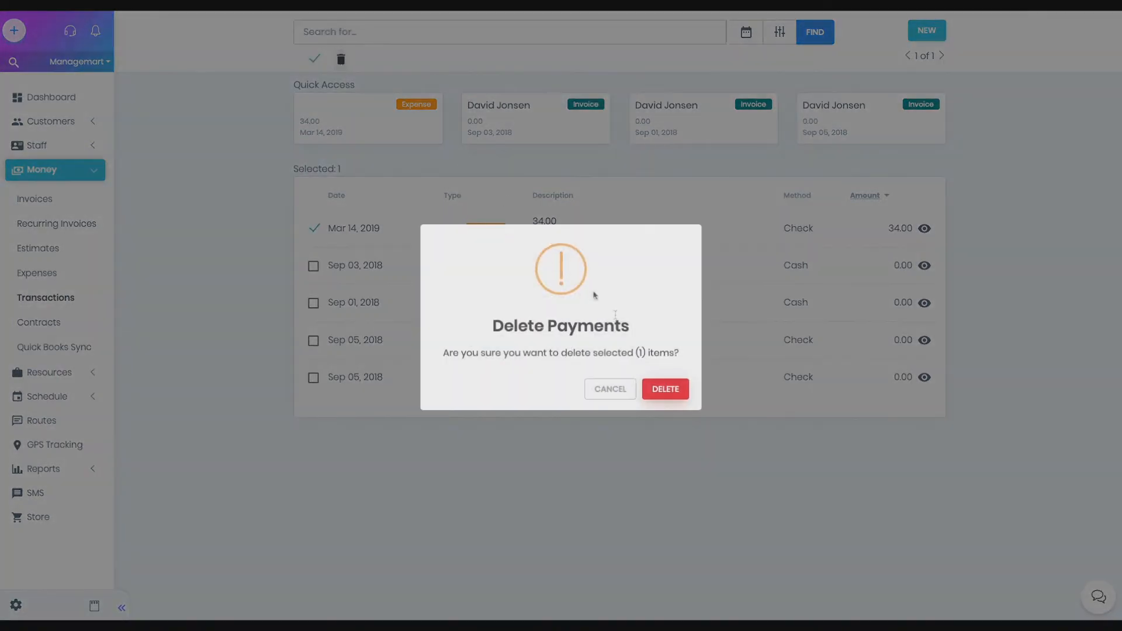
left_click(664, 390)
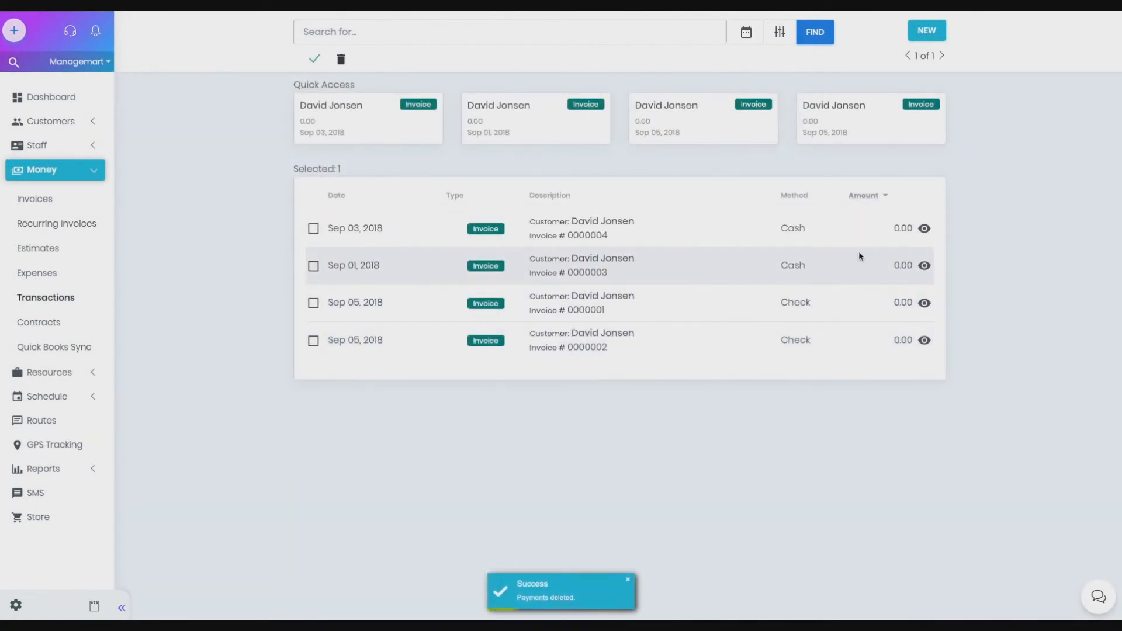
Step: Delete the Sep 03, 2018 invoice payment from its payment details and confirm the deletion
left_click(924, 228)
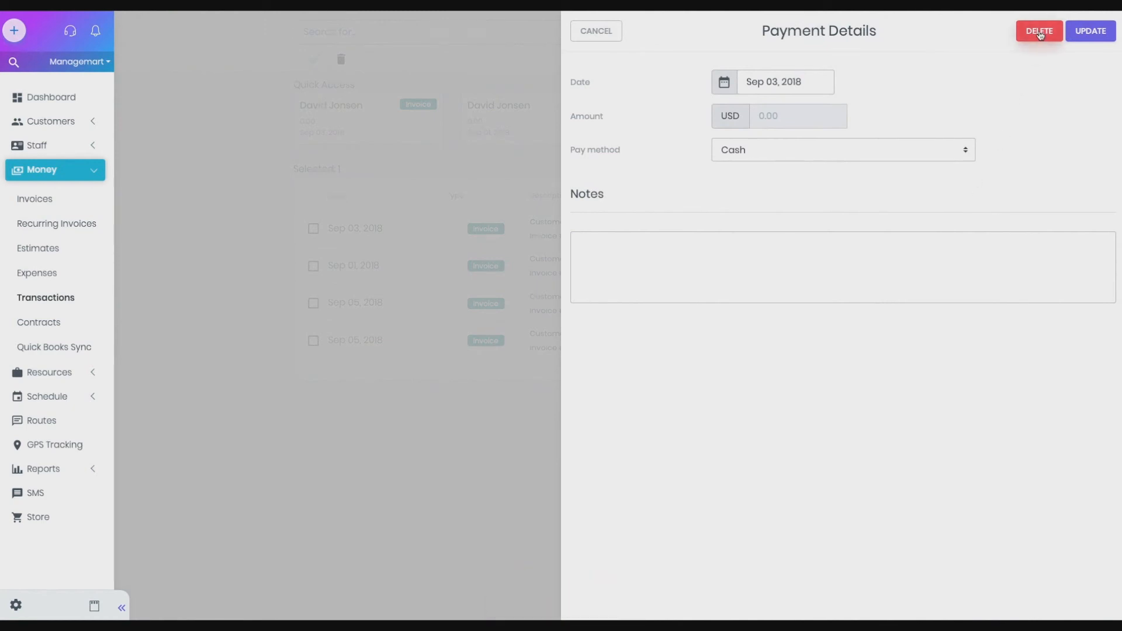
left_click(1039, 32)
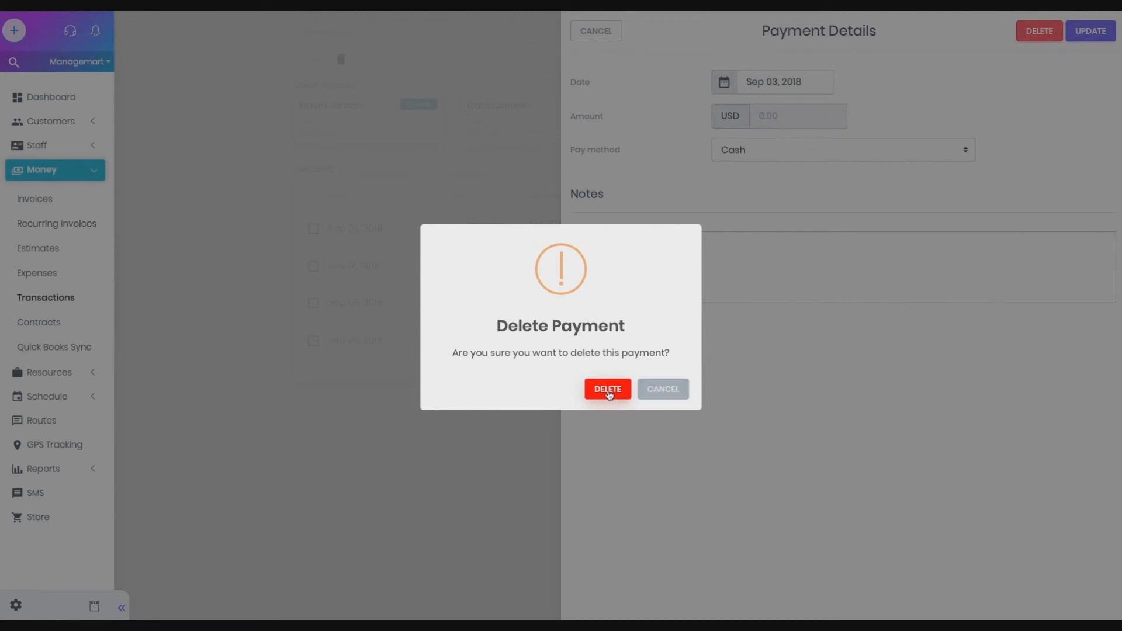
left_click(607, 389)
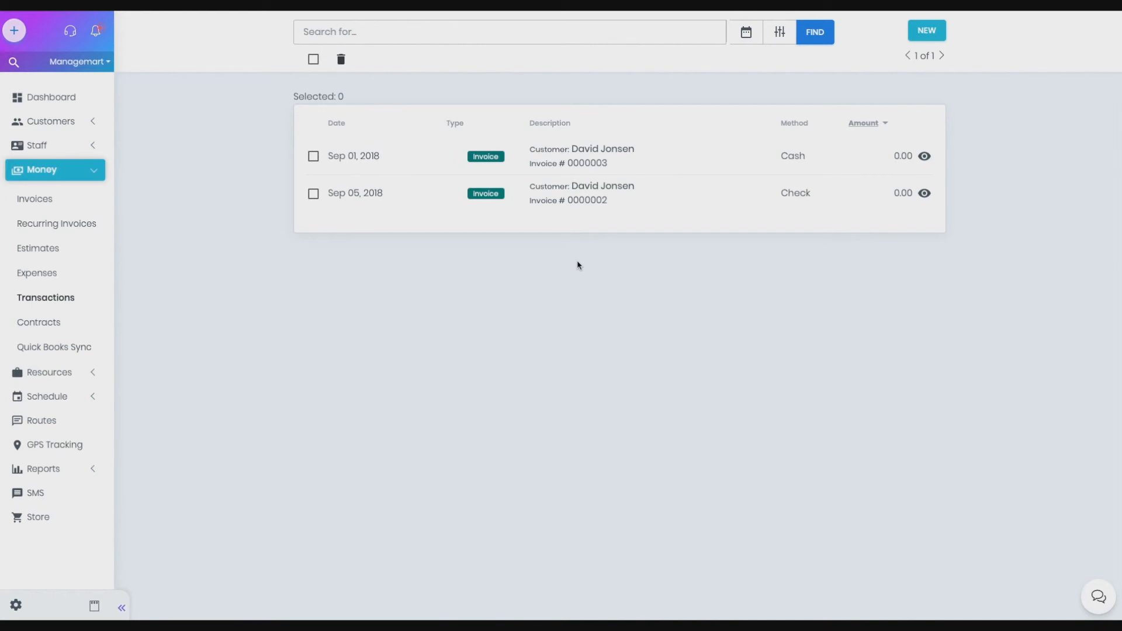
Step: Go to the invoices list and open the first invoice with the Paid status, dated Sep 01, 2018
left_click(35, 200)
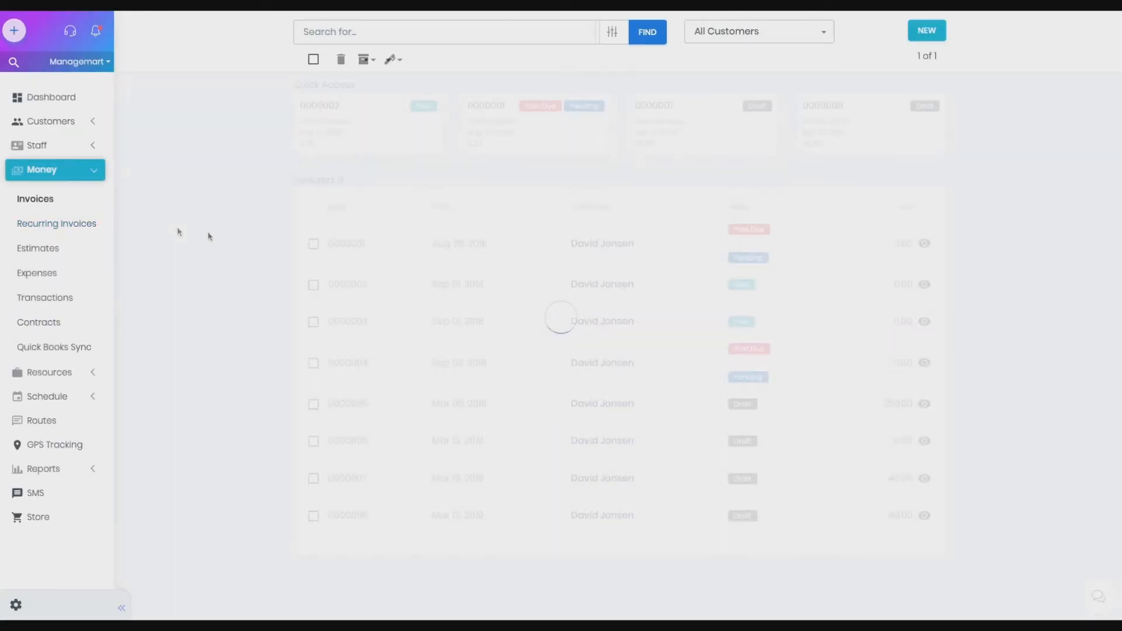
left_click_drag(331, 285, 744, 288)
left_click(755, 287)
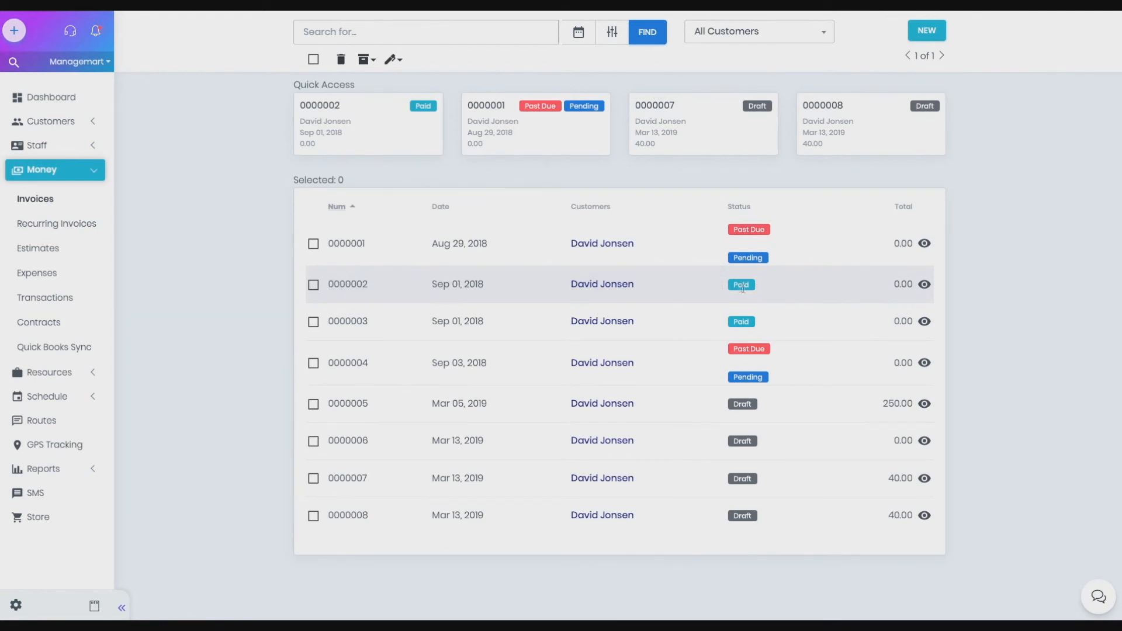
left_click(925, 286)
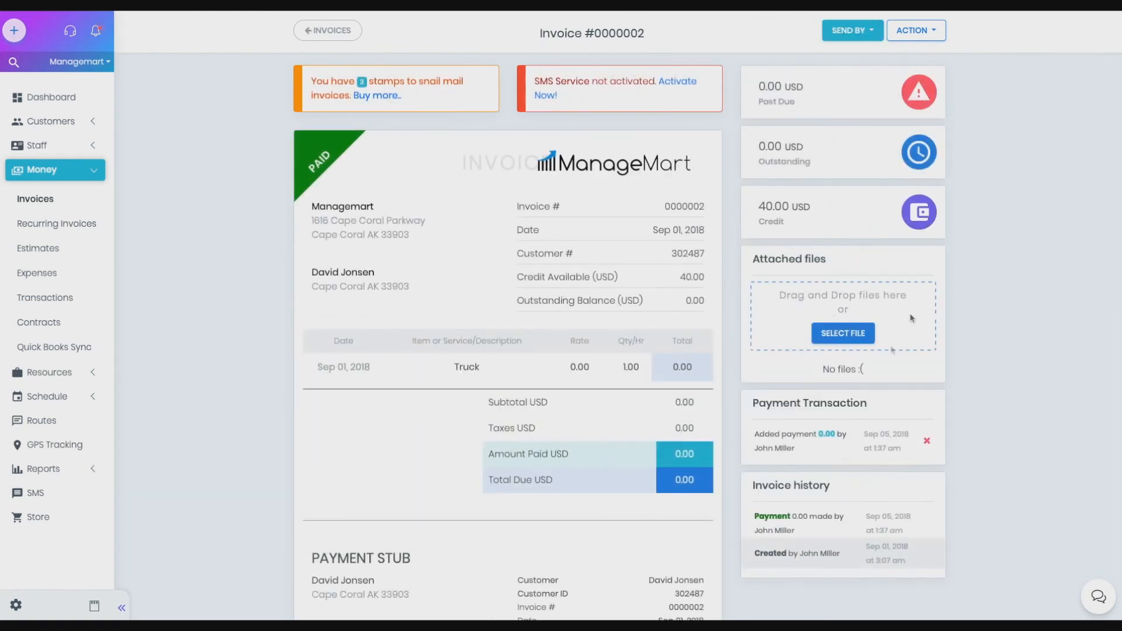
Step: Delete the payment transaction recorded on this invoice, confirm it, and return to the invoices list
left_click(927, 442)
left_click(609, 390)
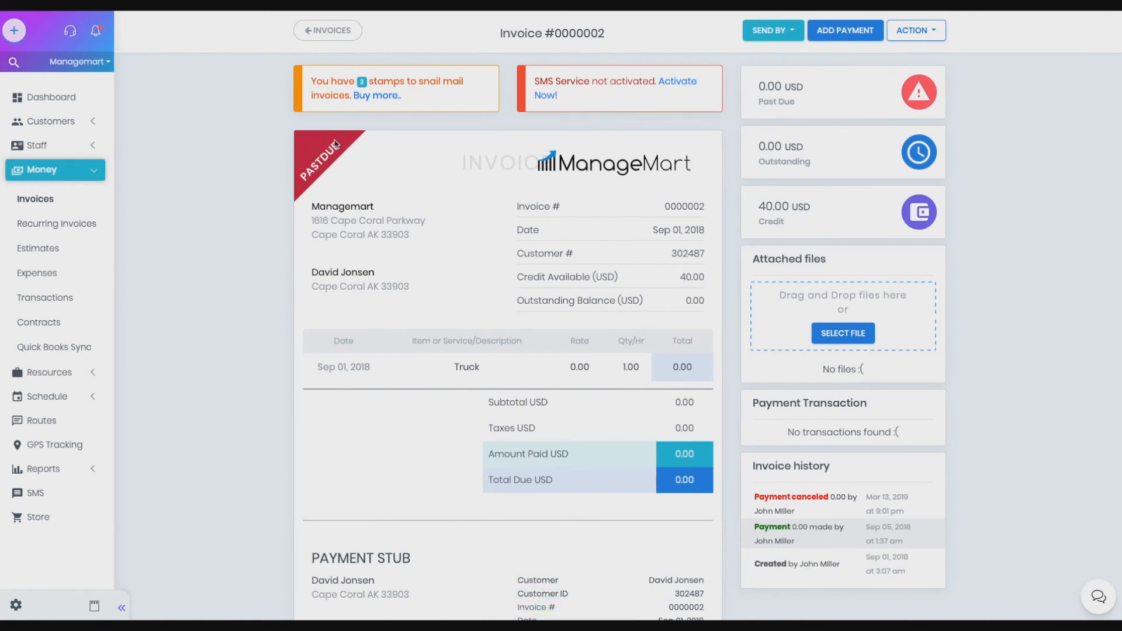
key("alt+Left")
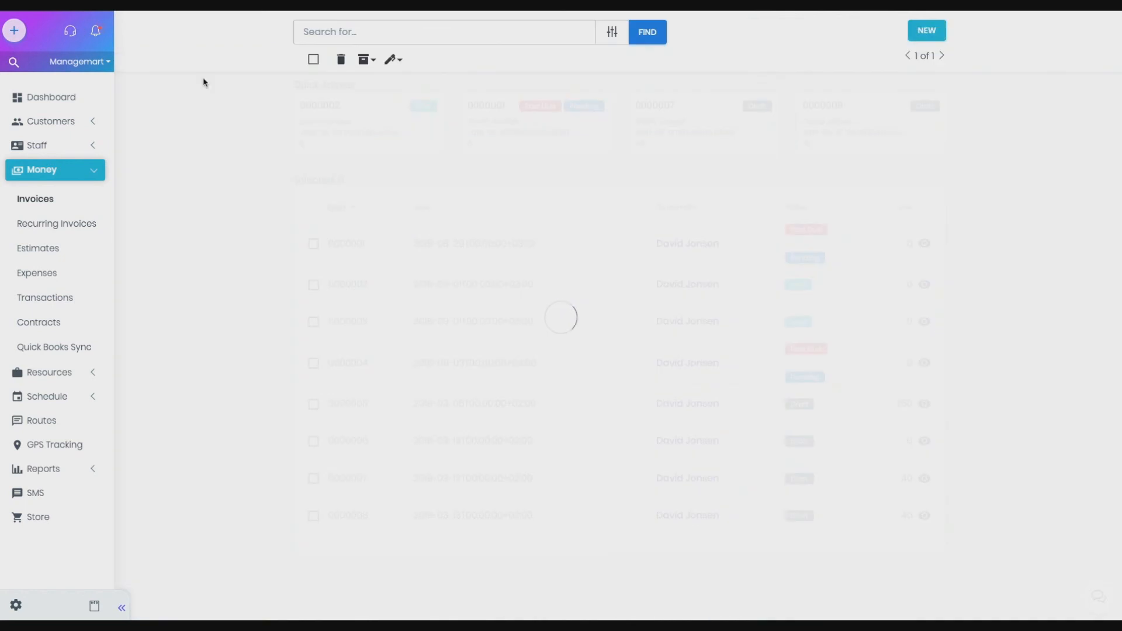